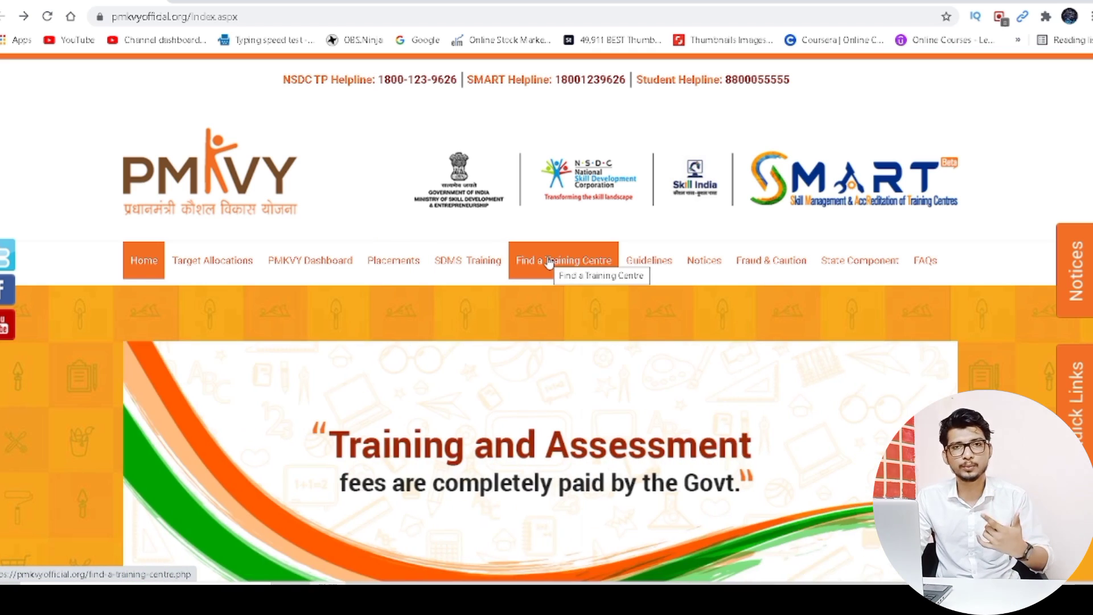
# - Open the Find a Training Centre page and look through the sectors available for a search by sector
pyautogui.click(548, 262)
pyautogui.scroll(-3, 548, 261)
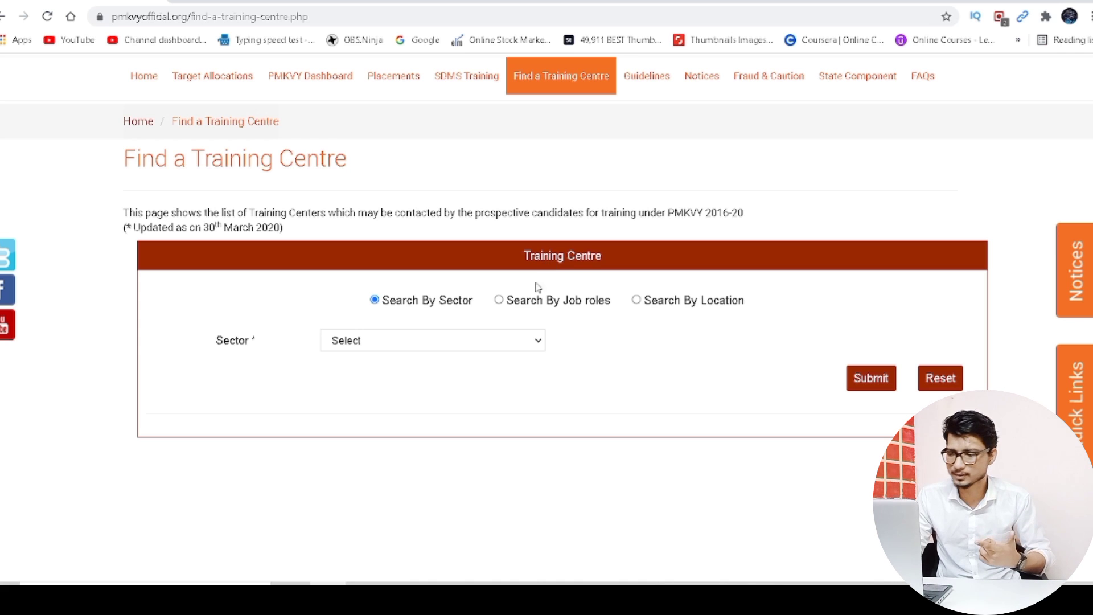
pyautogui.click(447, 344)
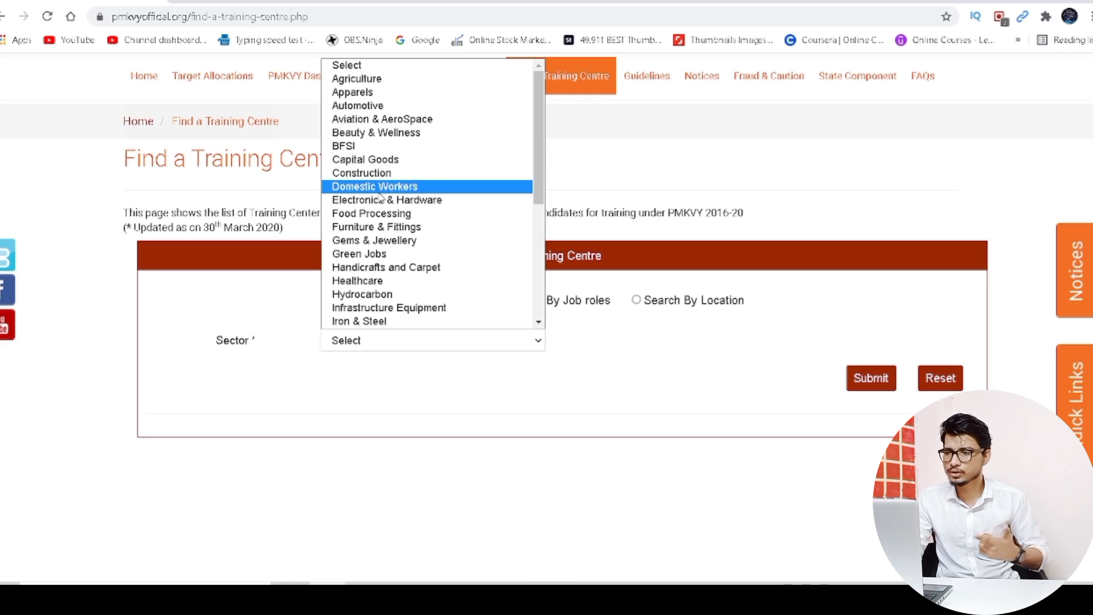
pyautogui.scroll(-4, 380, 197)
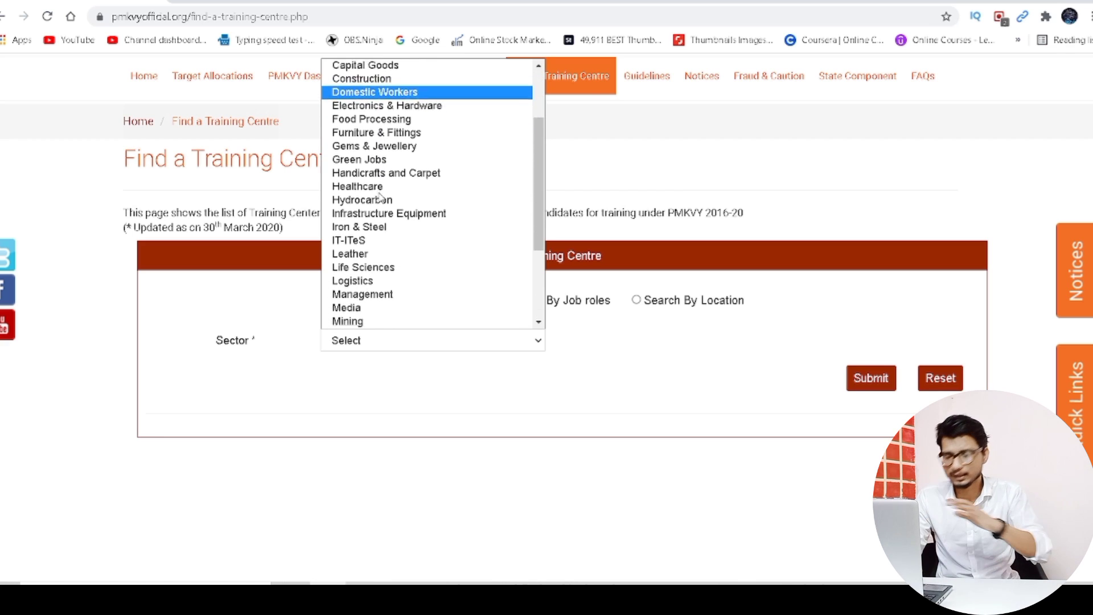
pyautogui.scroll(-1, 380, 197)
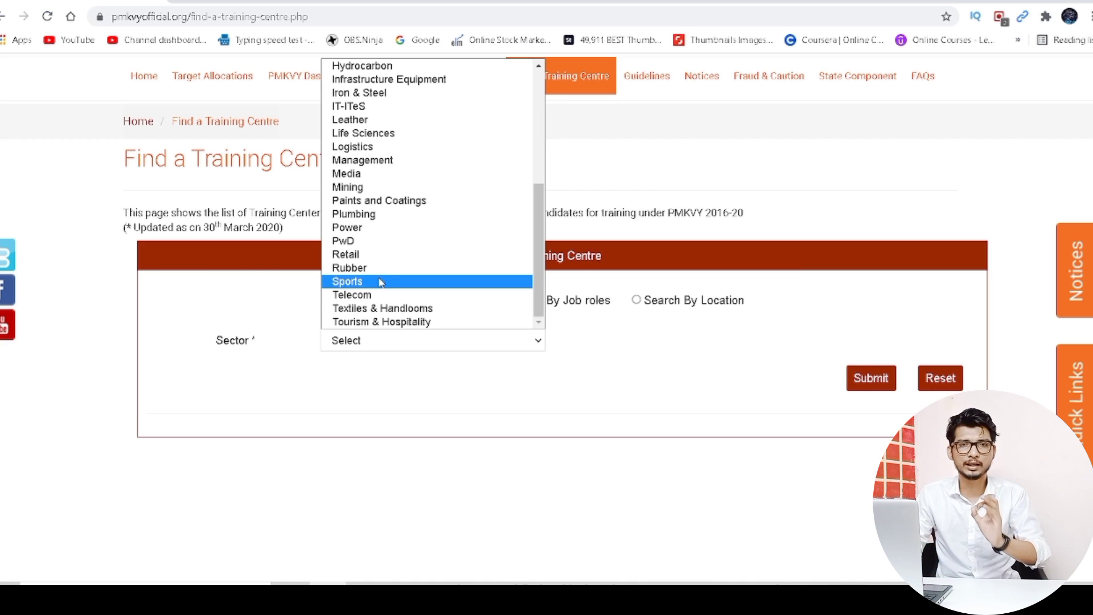
pyautogui.click(464, 452)
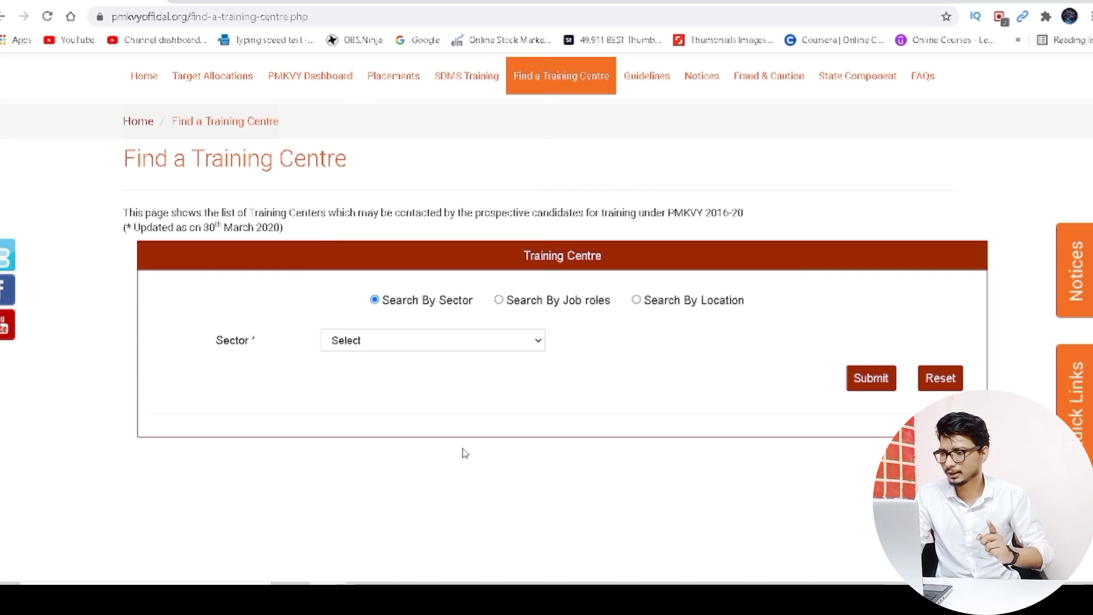
# - Search for training centres by location, with Maharashtra as the state and Mumbai as the district
pyautogui.click(636, 302)
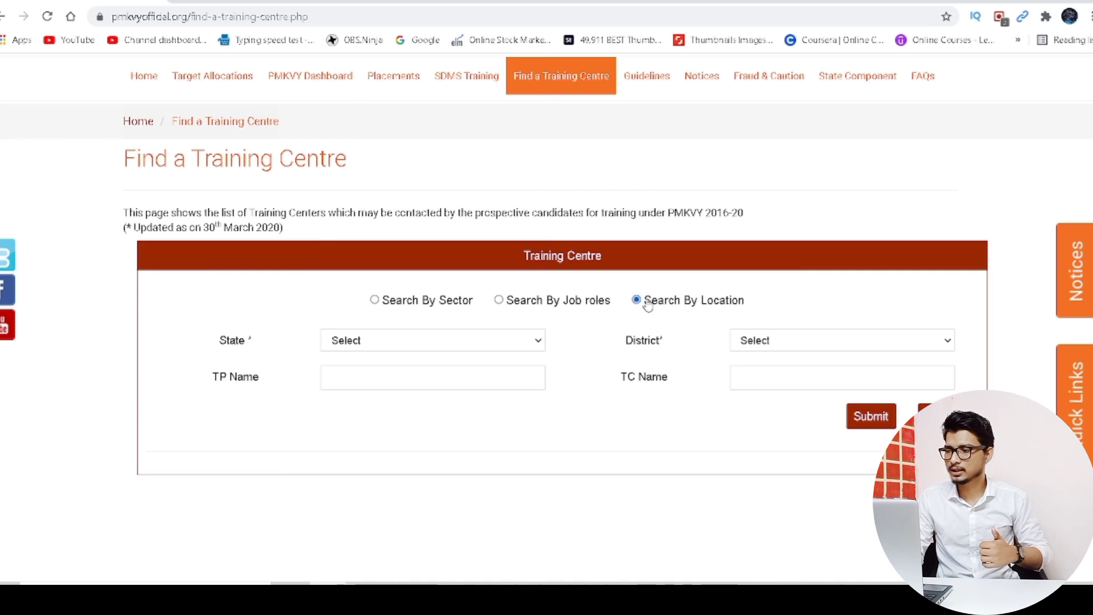
pyautogui.click(471, 343)
pyautogui.scroll(-2, 427, 319)
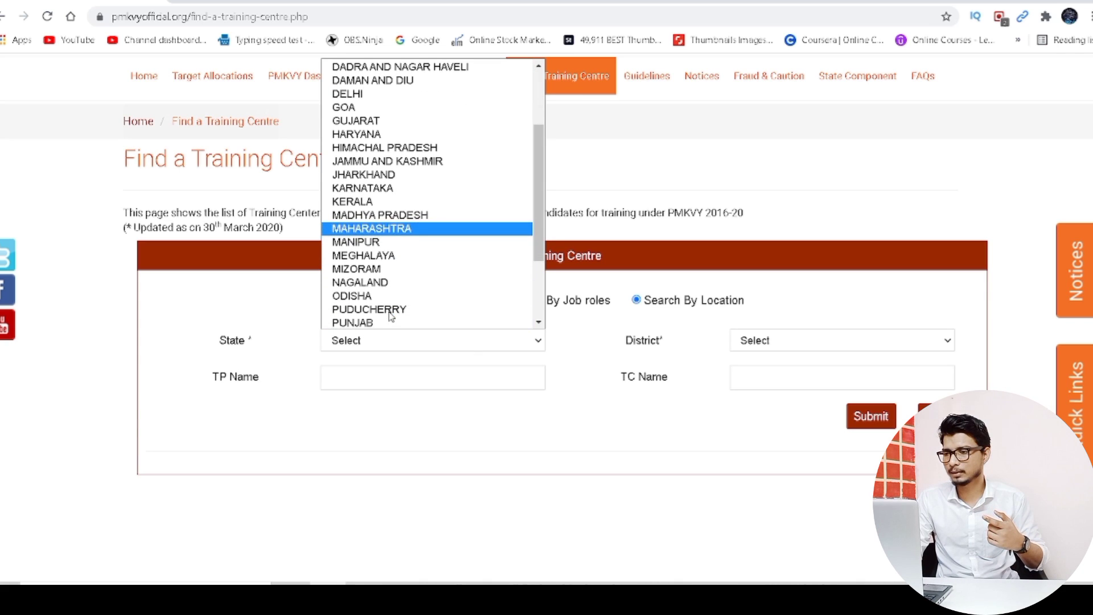
pyautogui.click(393, 231)
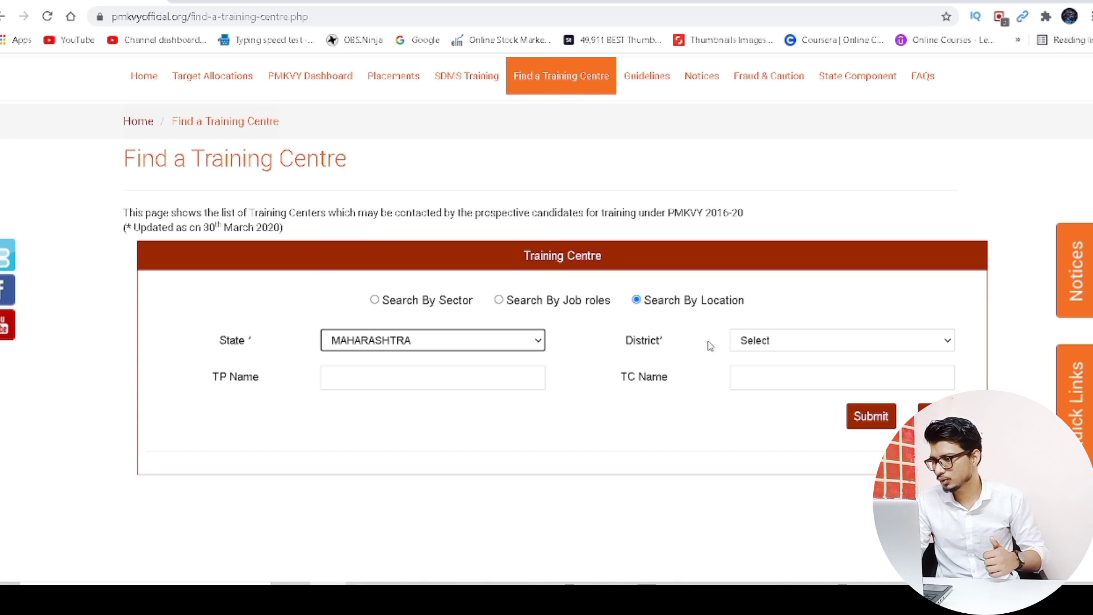
pyautogui.click(759, 344)
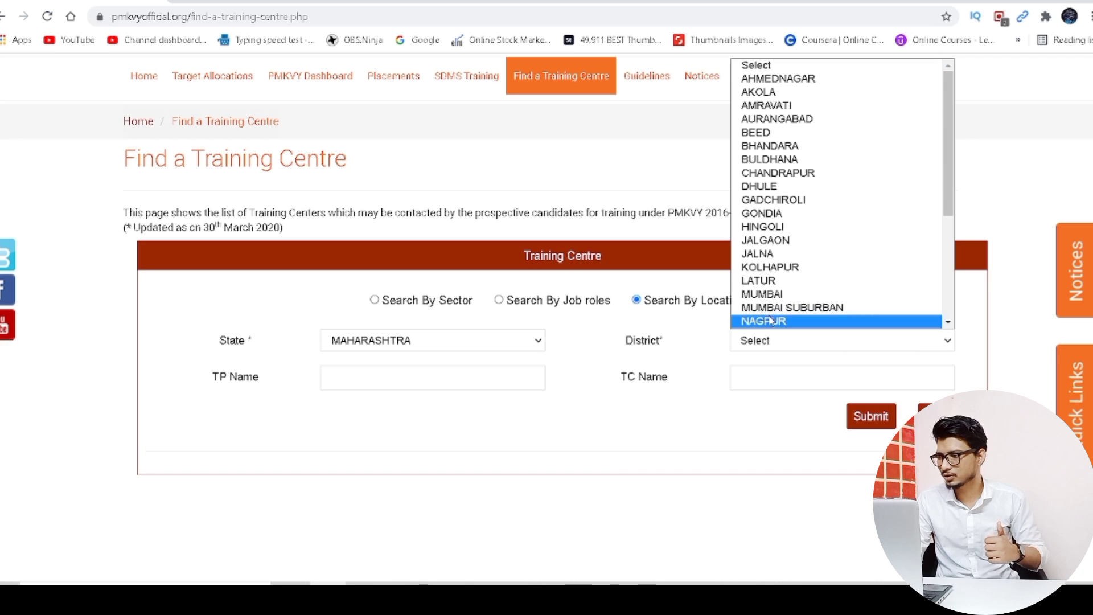
pyautogui.click(774, 294)
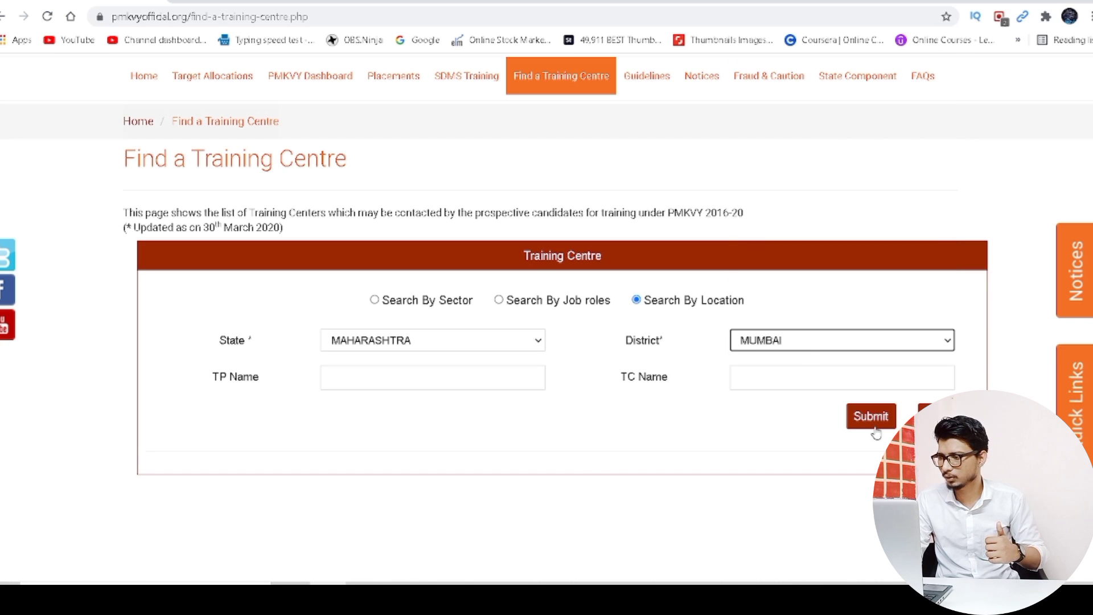
pyautogui.click(871, 416)
# - Review the listed training centres, including their sectors, job roles, contact details and addresses
pyautogui.scroll(-3, 870, 427)
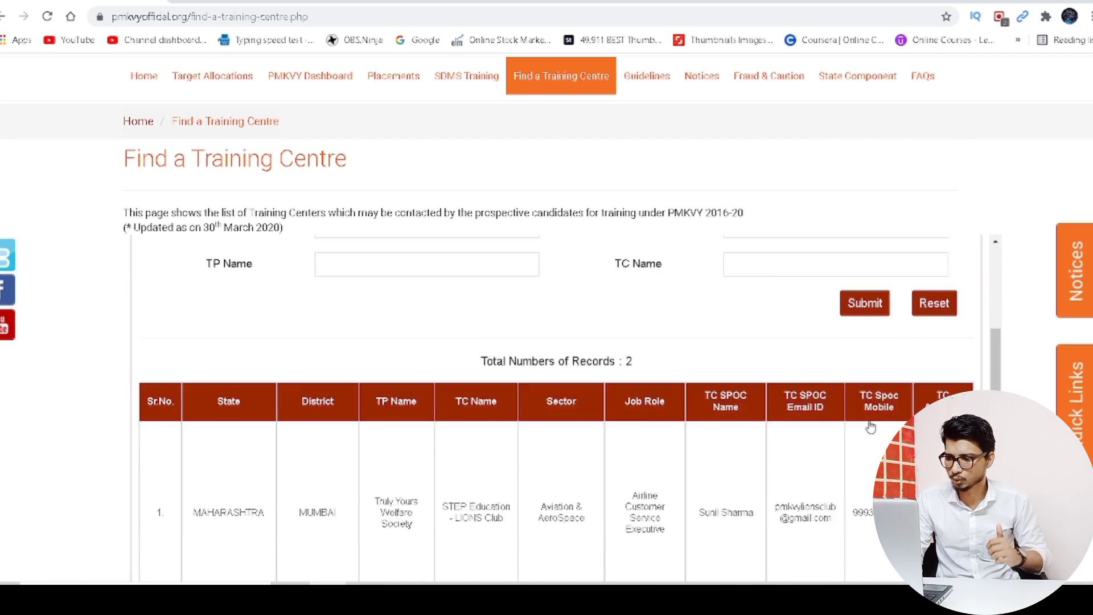
pyautogui.scroll(-6, 870, 427)
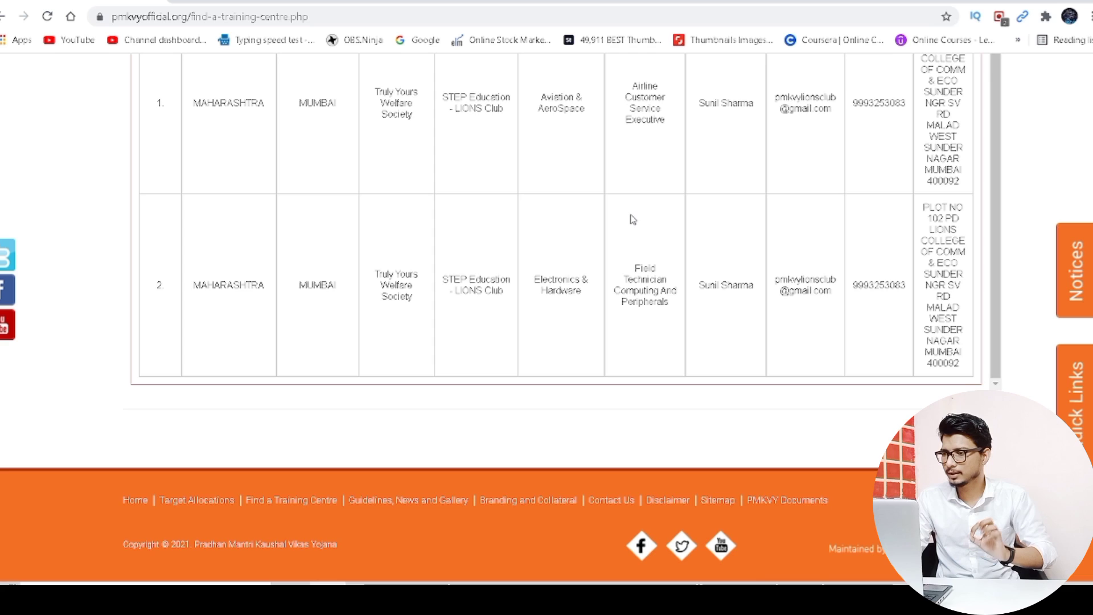
pyautogui.scroll(3, 632, 219)
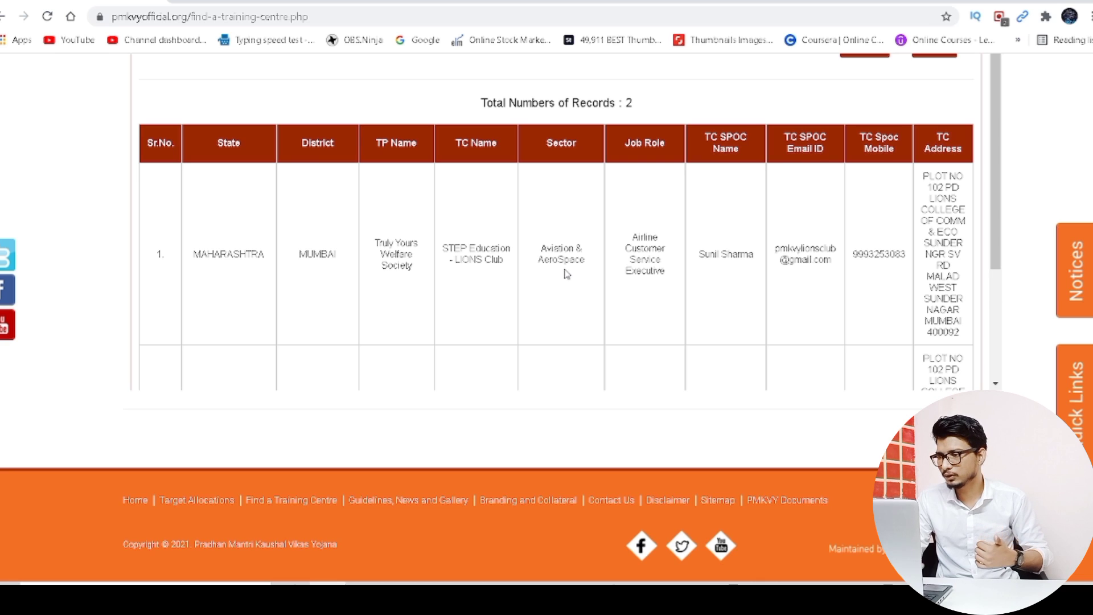
pyautogui.scroll(-3, 565, 274)
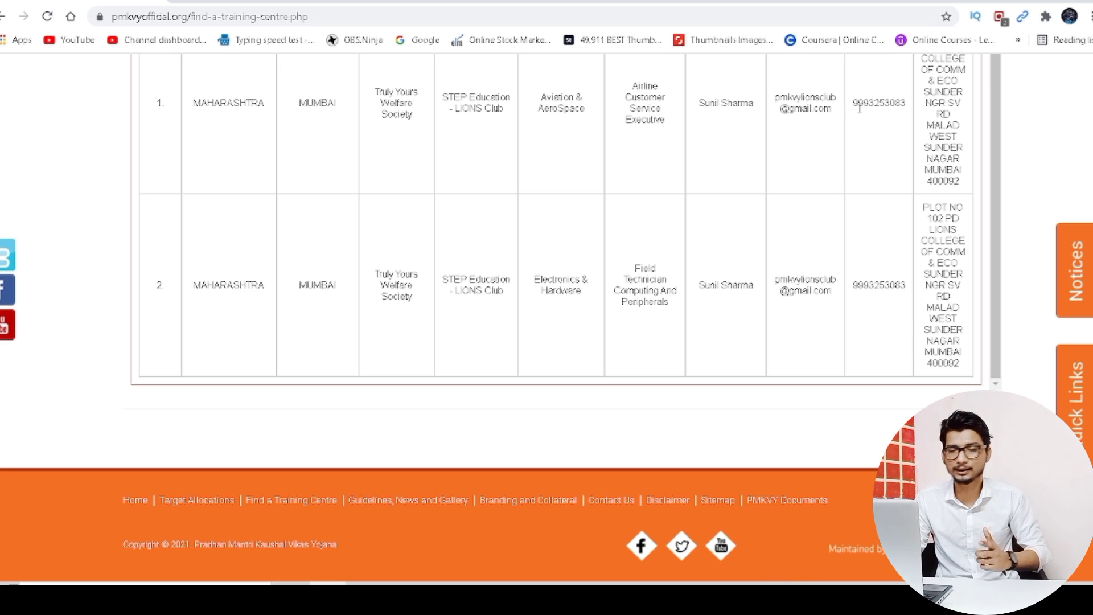
pyautogui.scroll(2, 859, 108)
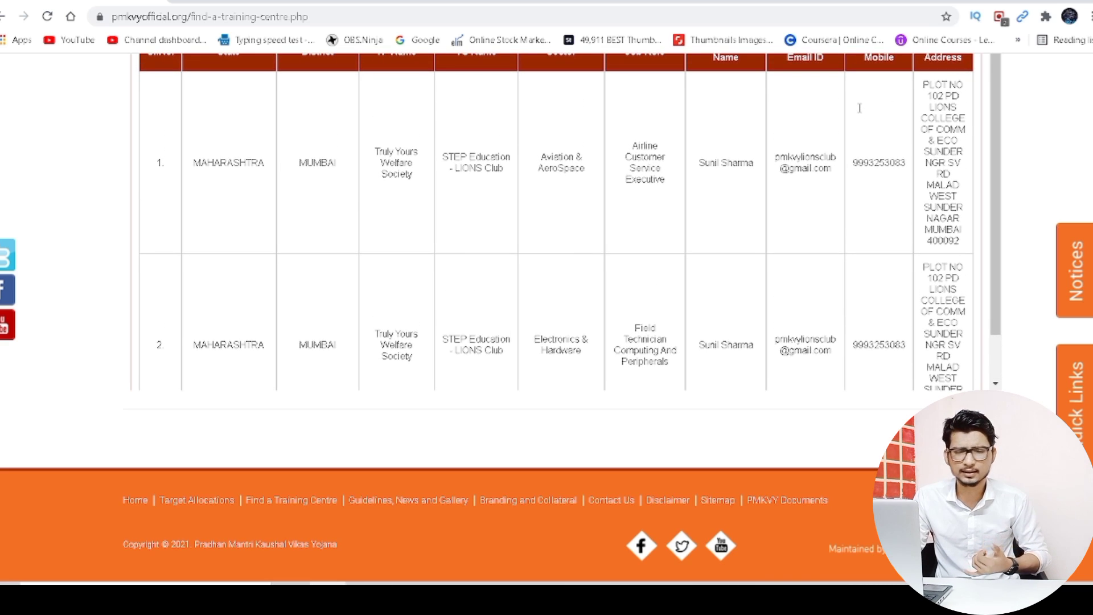
pyautogui.scroll(2, 860, 108)
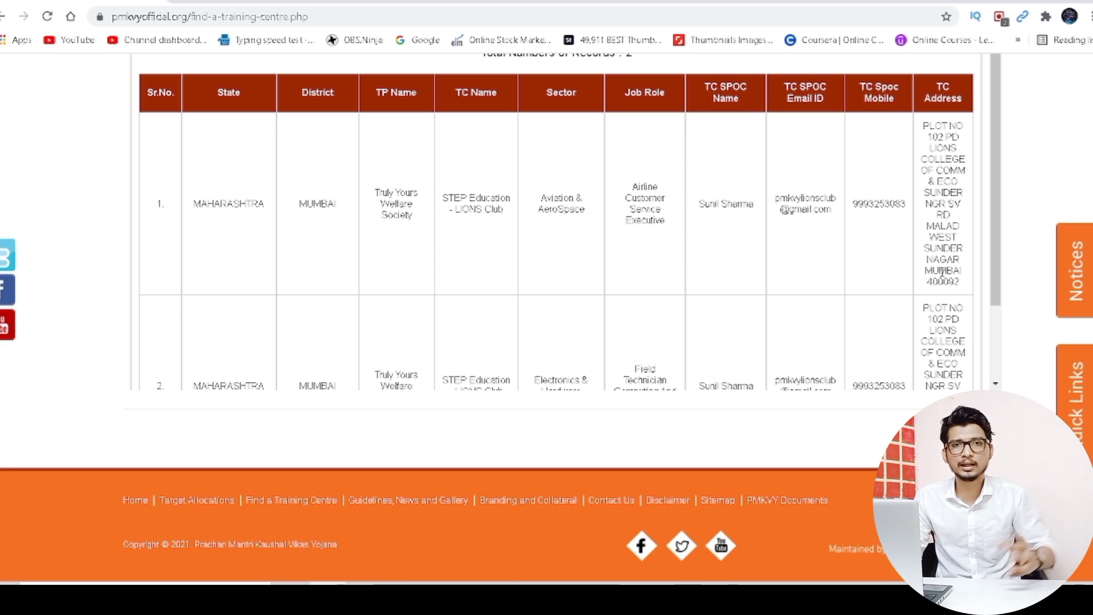
pyautogui.scroll(-2, 943, 272)
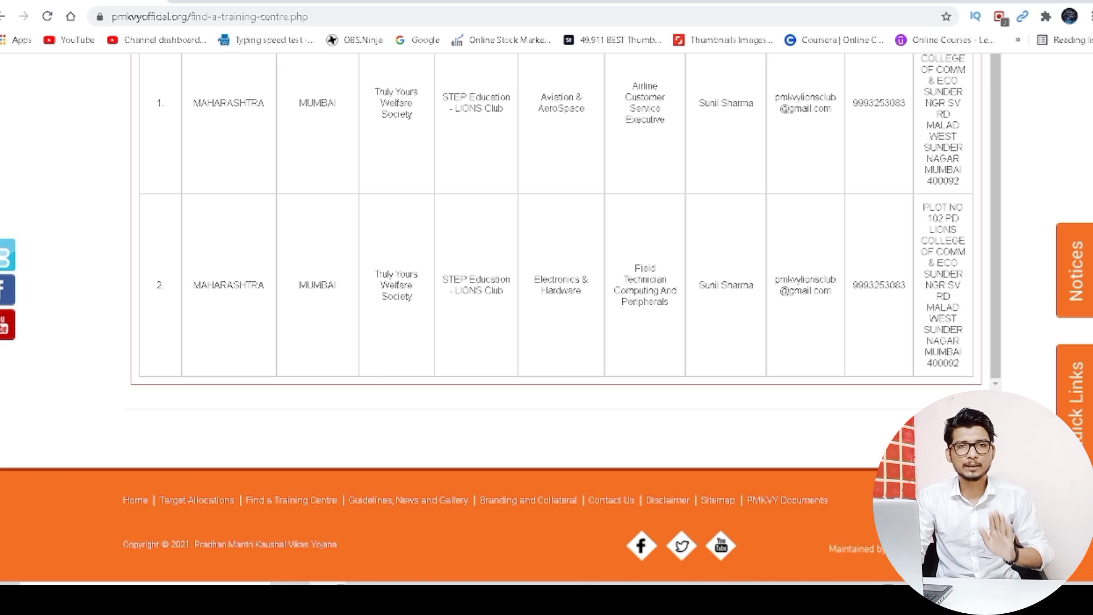
pyautogui.scroll(-1, 65, 438)
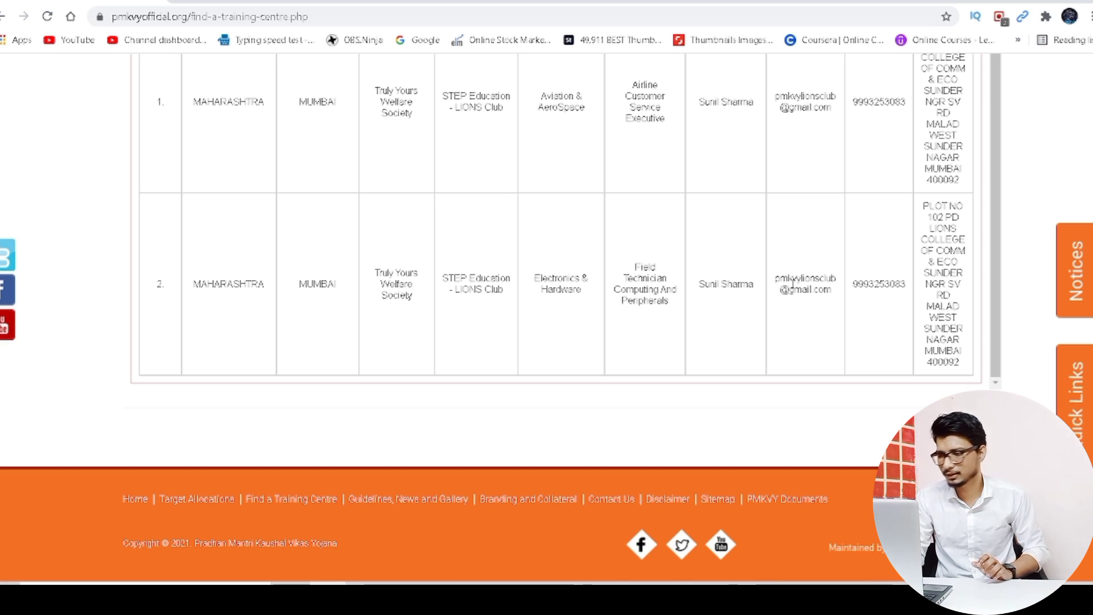
pyautogui.scroll(5, 691, 326)
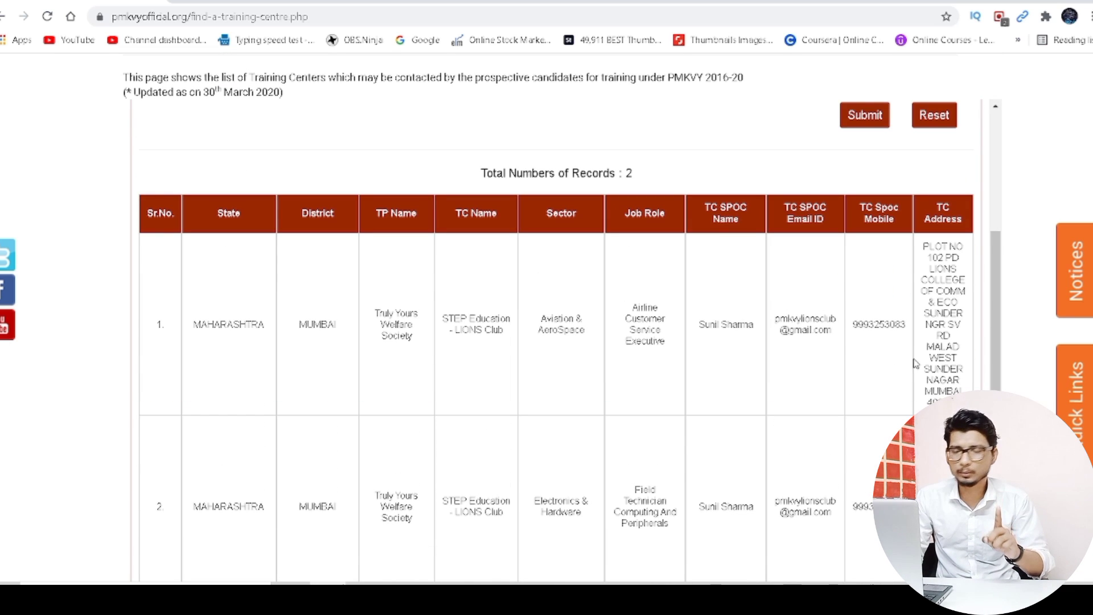
# - Open the Skill India site from the quick links and start registration as a candidate
pyautogui.click(1079, 398)
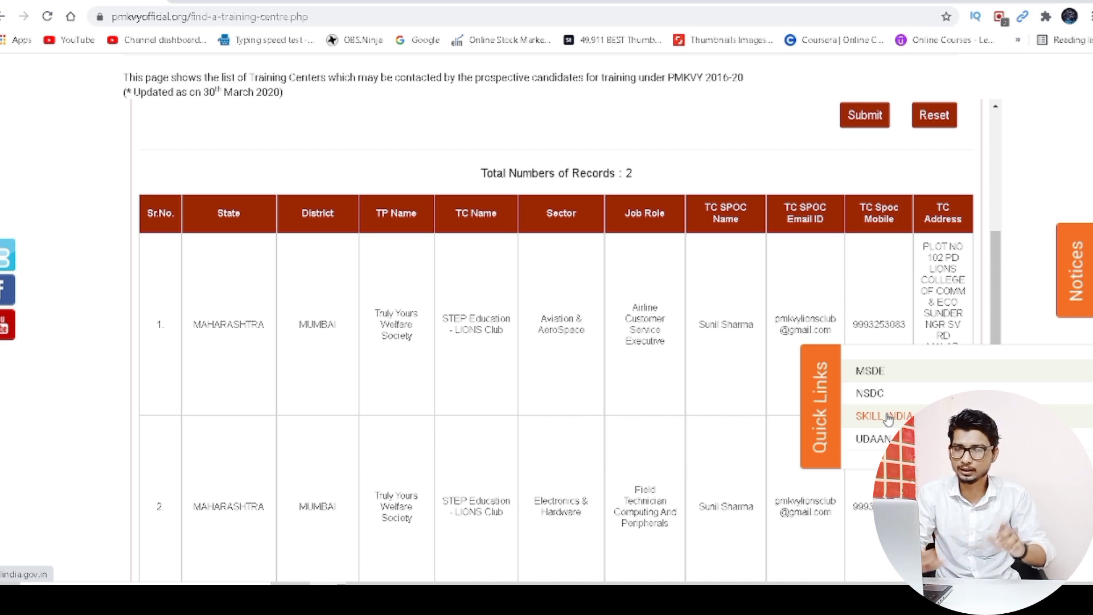
pyautogui.click(888, 418)
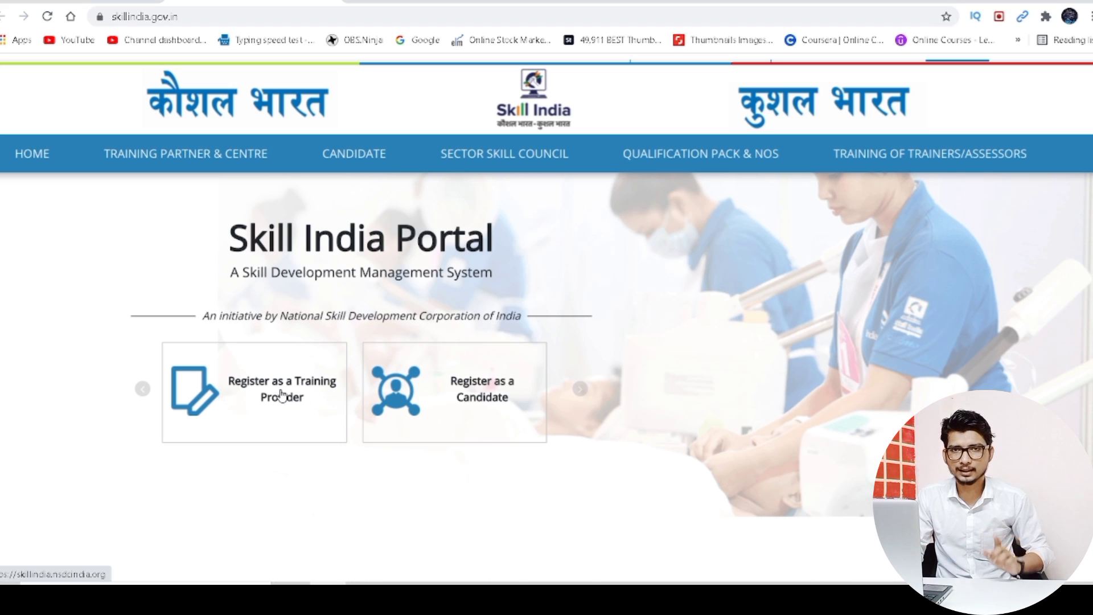
pyautogui.click(440, 377)
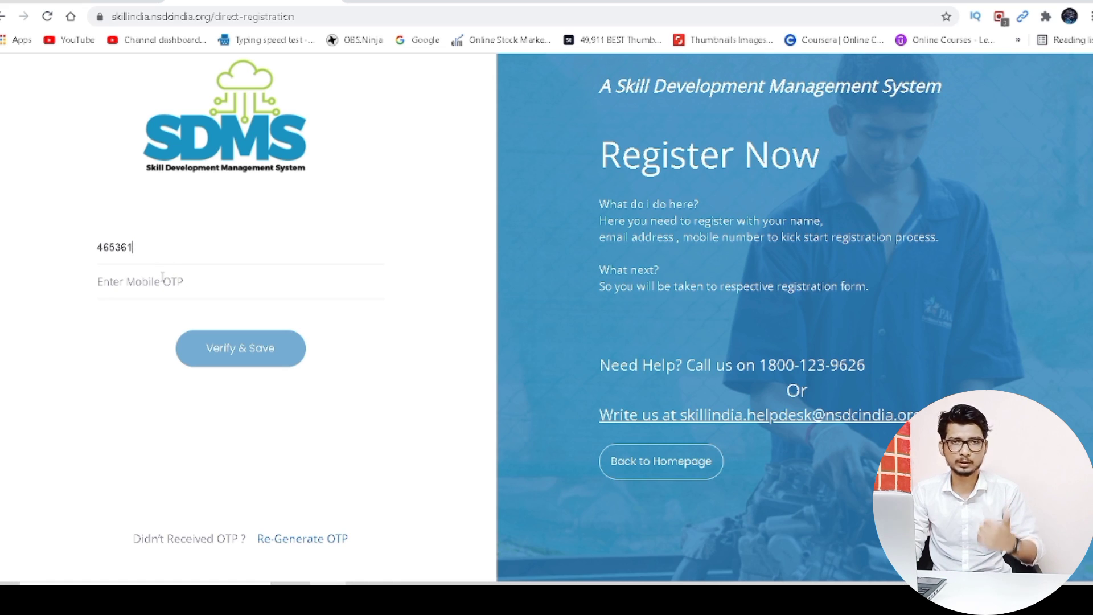
# - Verify and save the registration with the e-mail and mobile verification codes
pyautogui.click(233, 360)
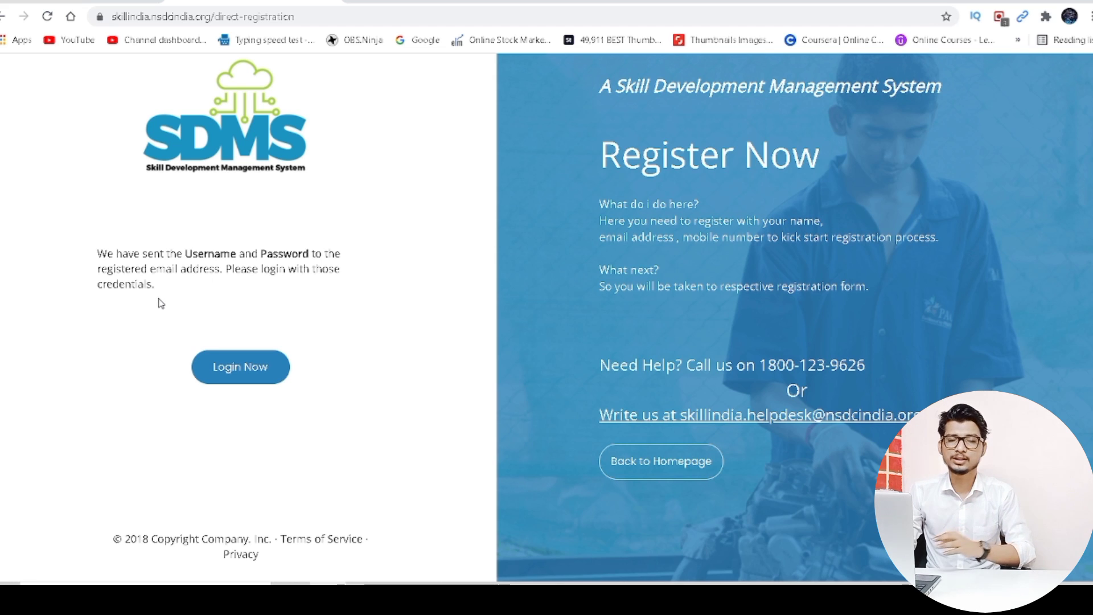
pyautogui.moveTo(159, 302); pyautogui.dragTo(598, 347)
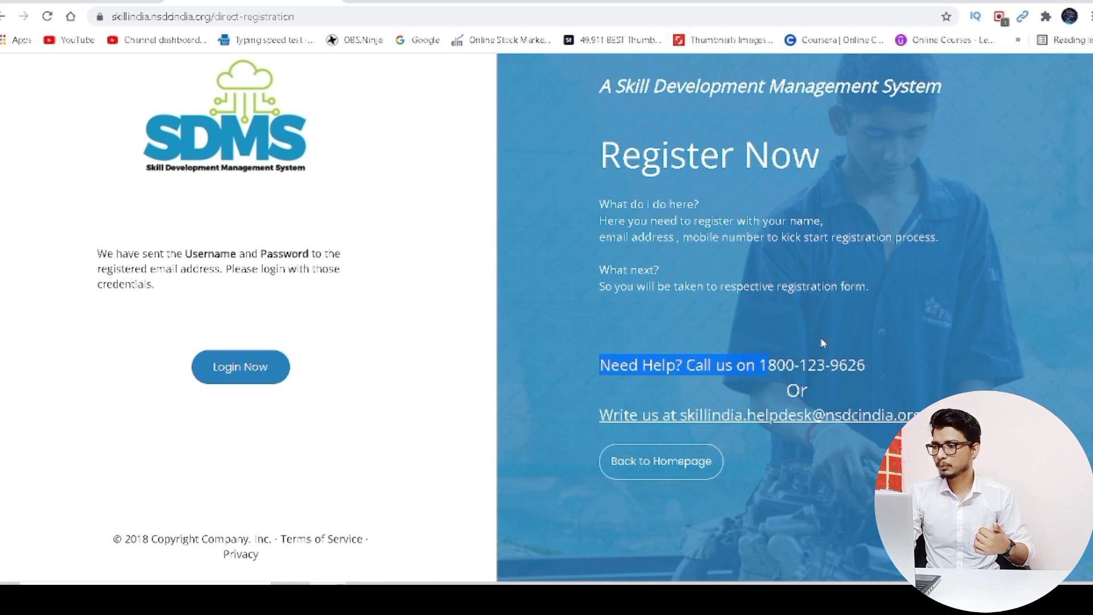
pyautogui.click(880, 319)
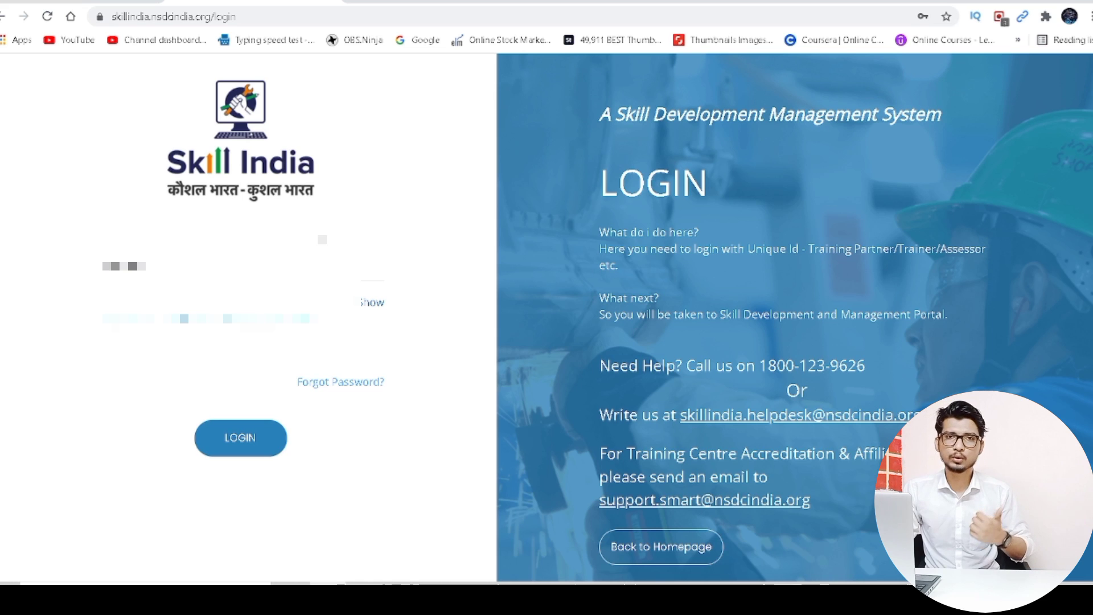
# - Log in with the issued username and password, reset the account password and acknowledge the update
pyautogui.click(246, 444)
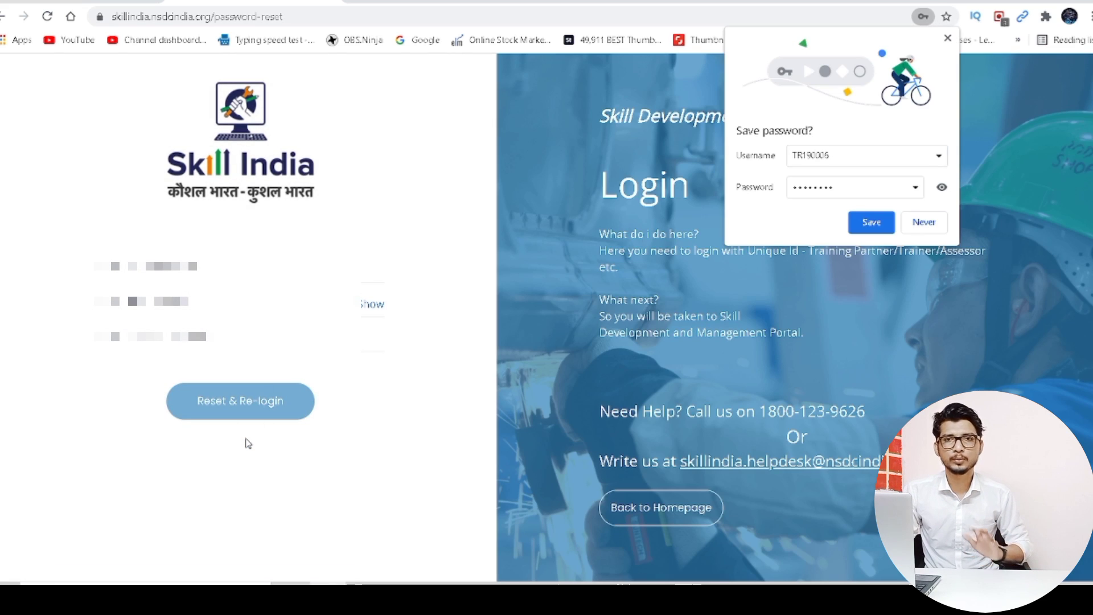
pyautogui.click(245, 441)
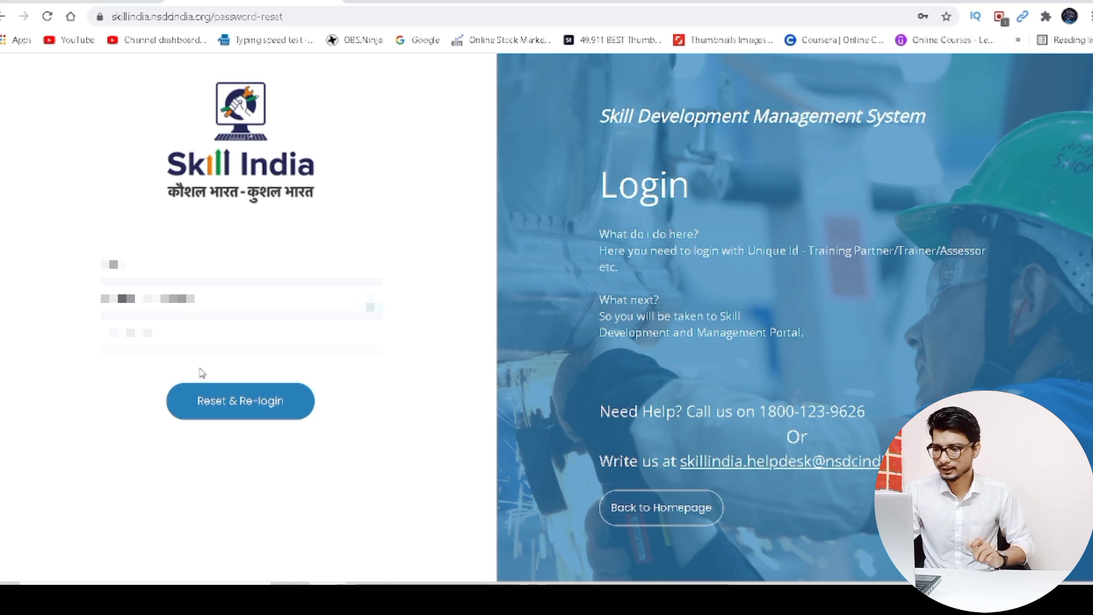
pyautogui.click(206, 401)
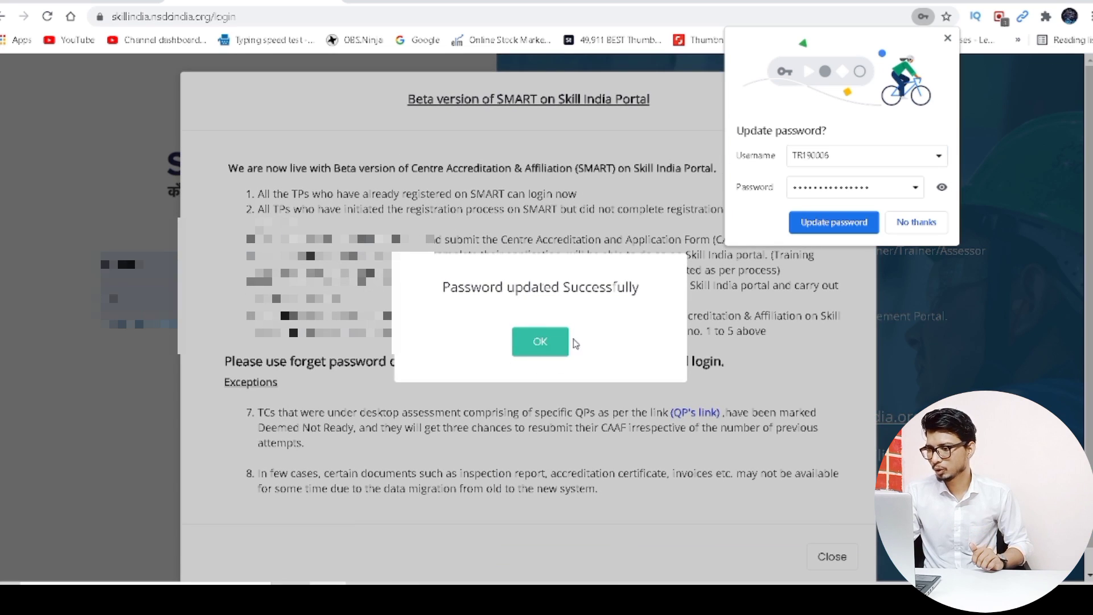
pyautogui.click(551, 345)
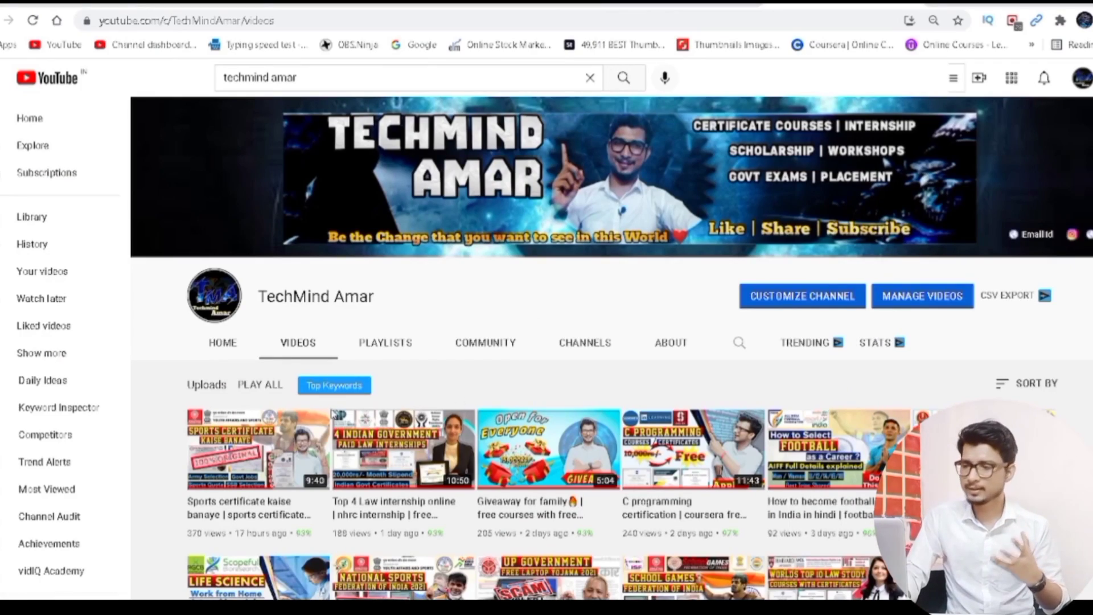
# - Browse the uploaded videos on the TechMind Amar YouTube channel
pyautogui.scroll(-1, 617, 525)
pyautogui.scroll(-20, 617, 524)
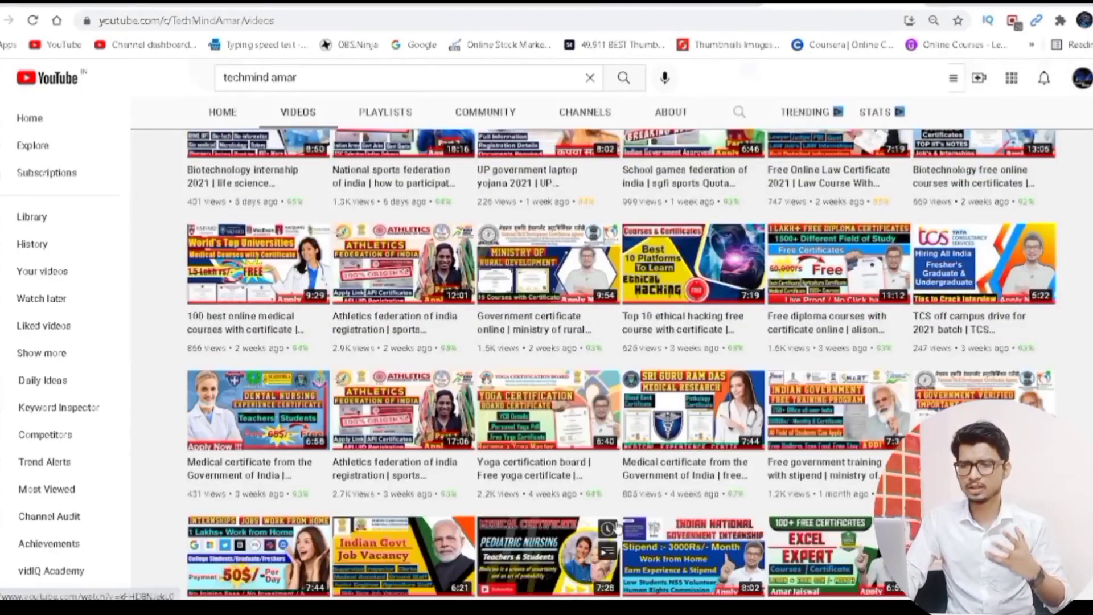
pyautogui.scroll(20, 618, 528)
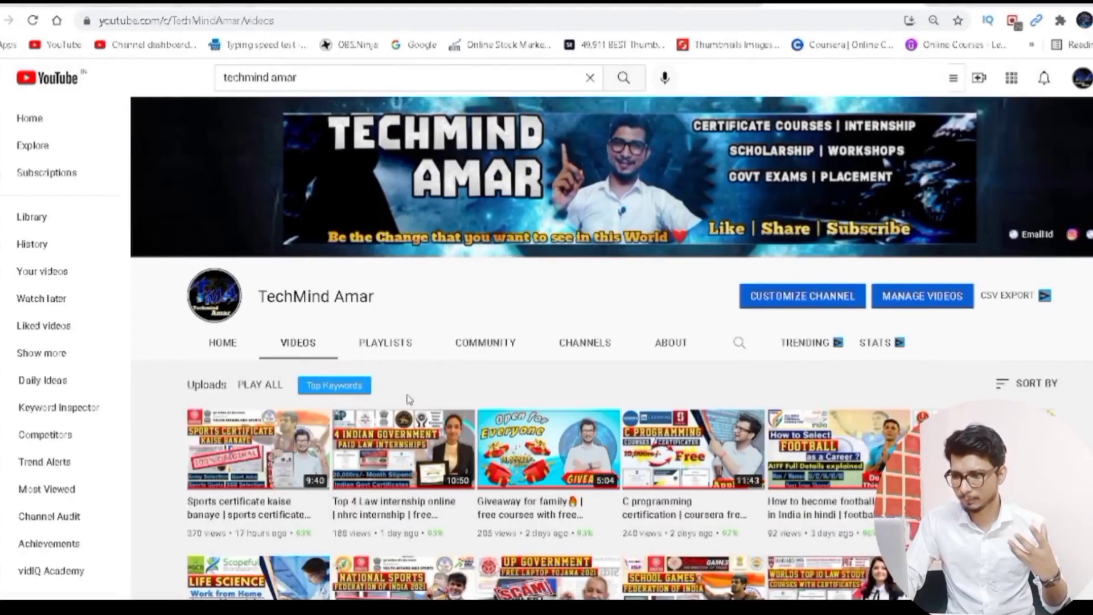
# - Open the TechMind Amar channel's playlists and look through the certificate and internship collections
pyautogui.click(383, 343)
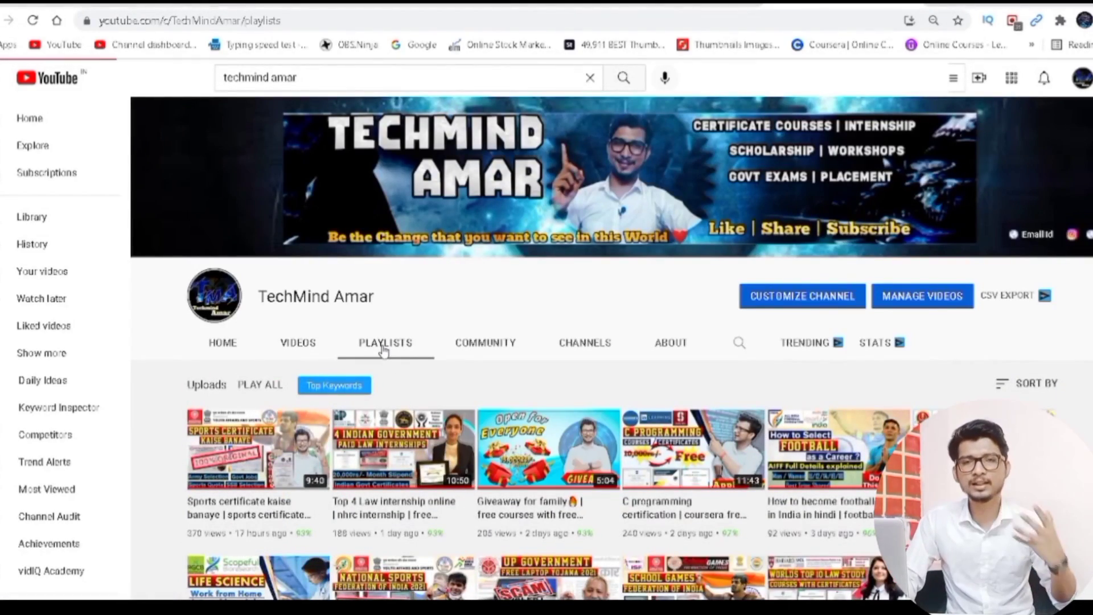
pyautogui.scroll(-2, 383, 350)
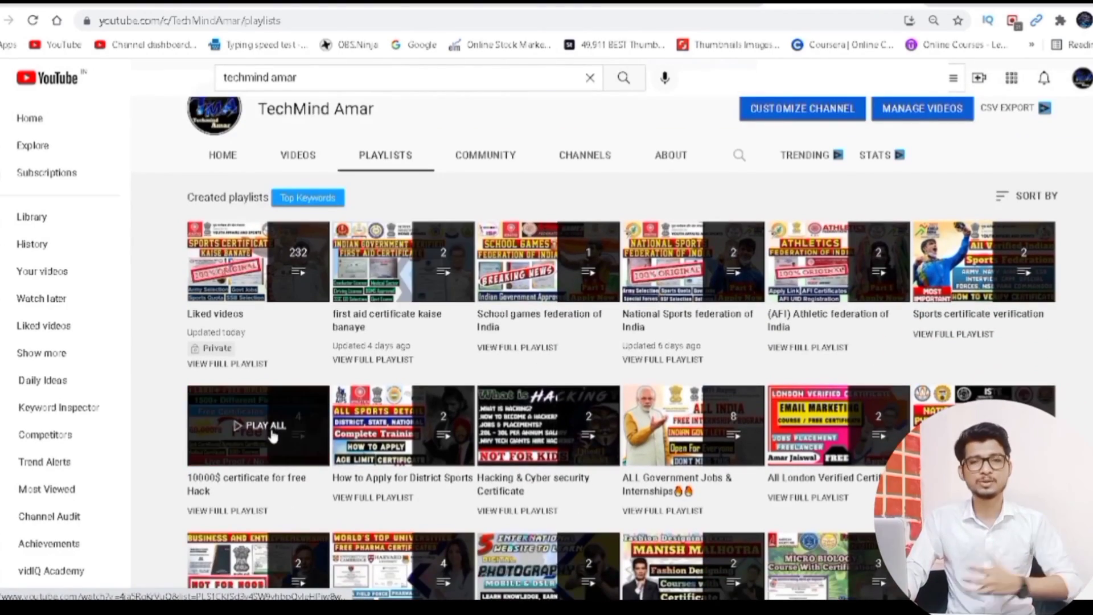
pyautogui.scroll(-5, 369, 487)
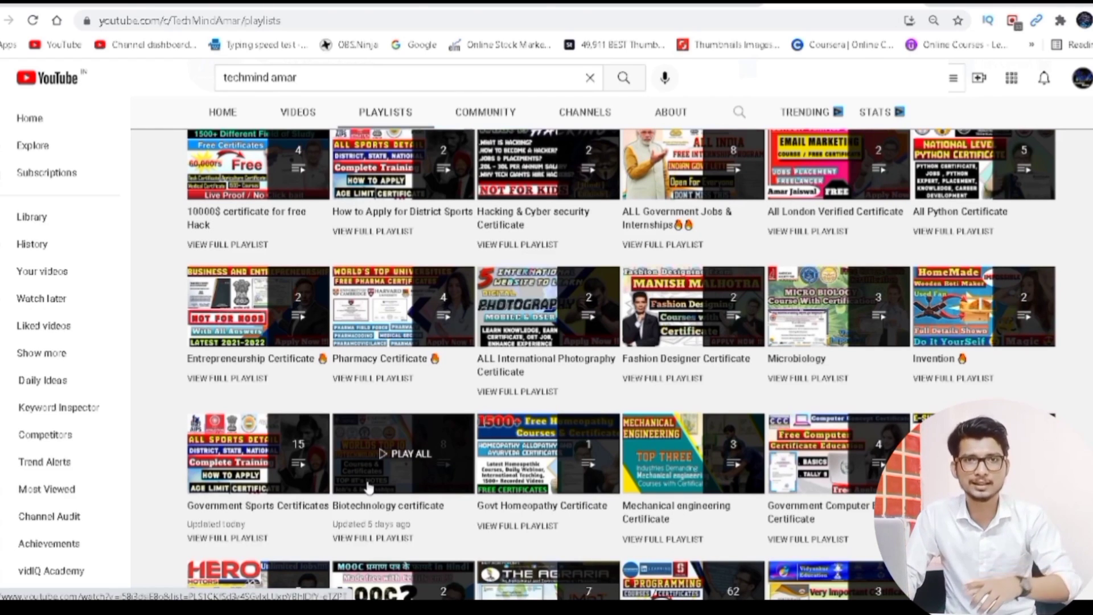
pyautogui.scroll(8, 369, 485)
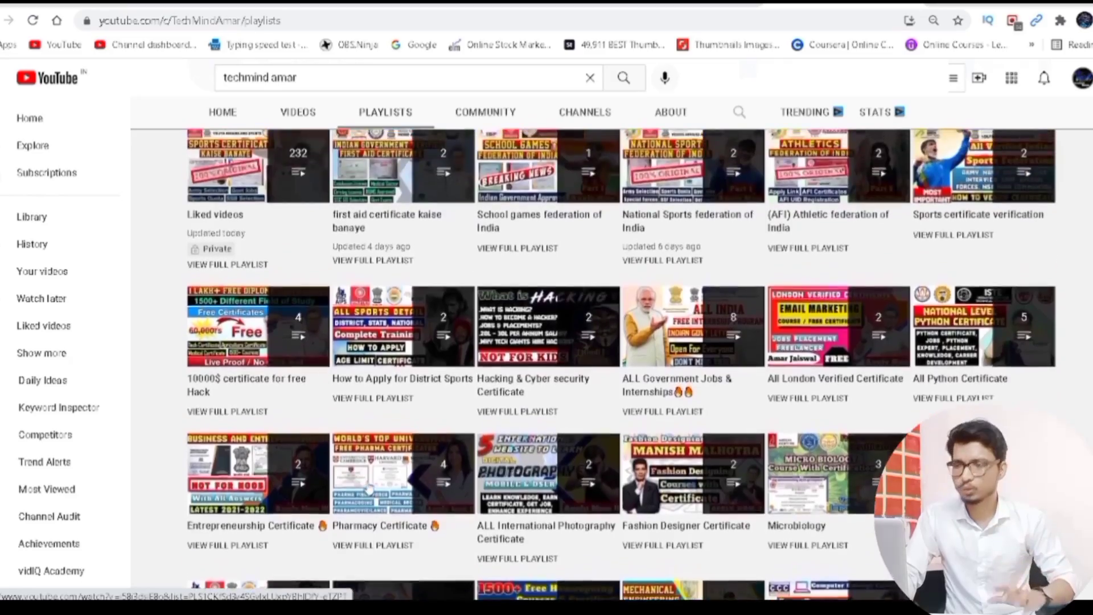
# - Review the channel's created playlists, from the sports and first aid certificates down to the technical, law and cyber security certification collections
pyautogui.scroll(-10, 369, 489)
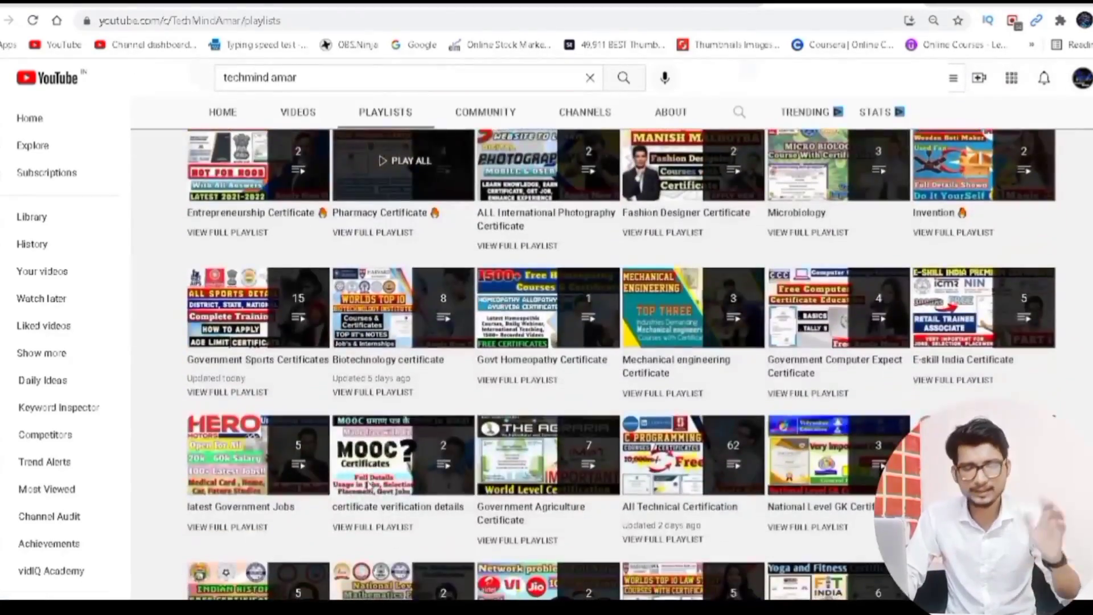
pyautogui.scroll(-1, 369, 489)
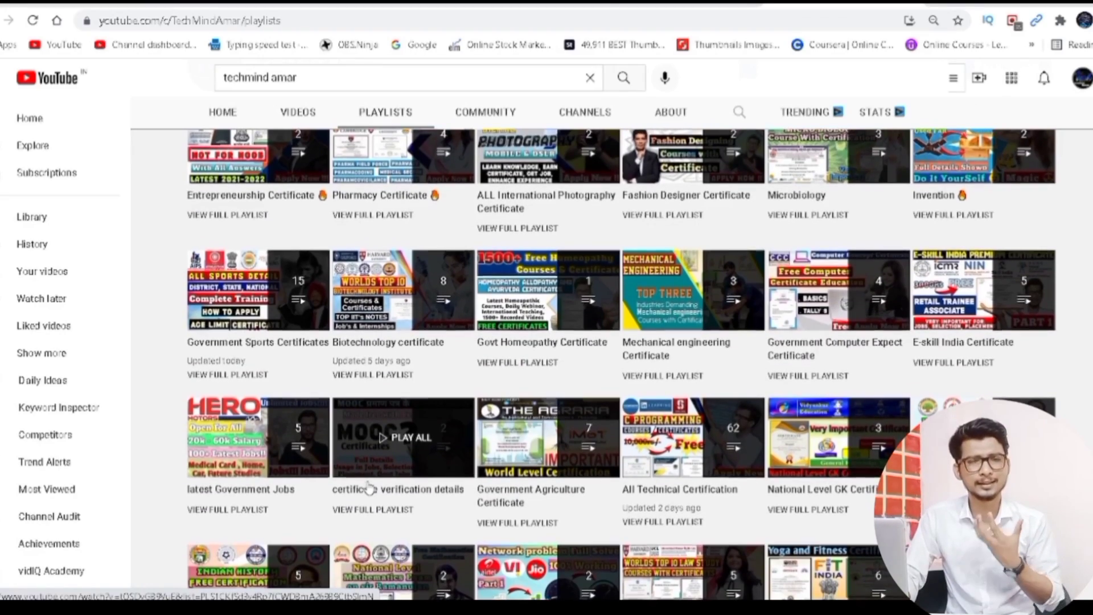
pyautogui.scroll(1, 369, 488)
pyautogui.scroll(-1, 369, 487)
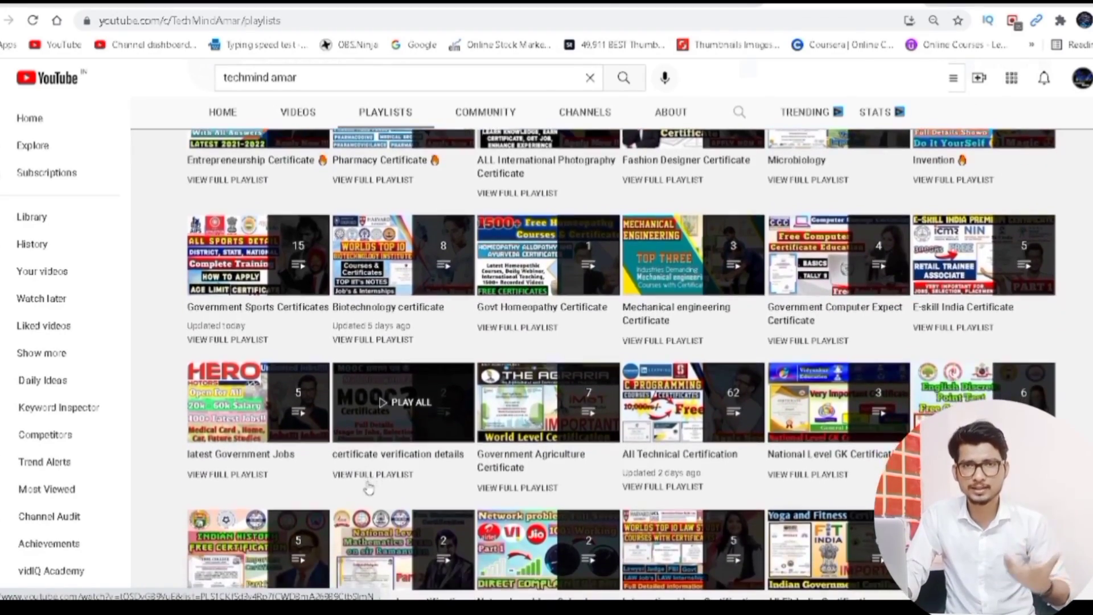
pyautogui.scroll(15, 369, 487)
pyautogui.scroll(-2, 479, 454)
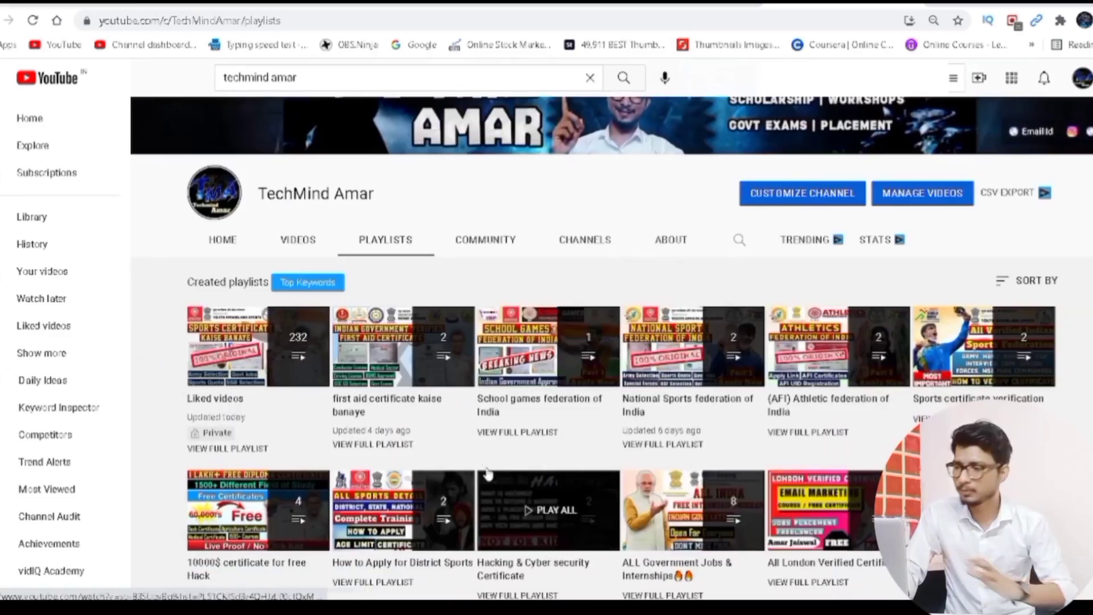
pyautogui.scroll(-10, 626, 552)
pyautogui.scroll(-10, 626, 551)
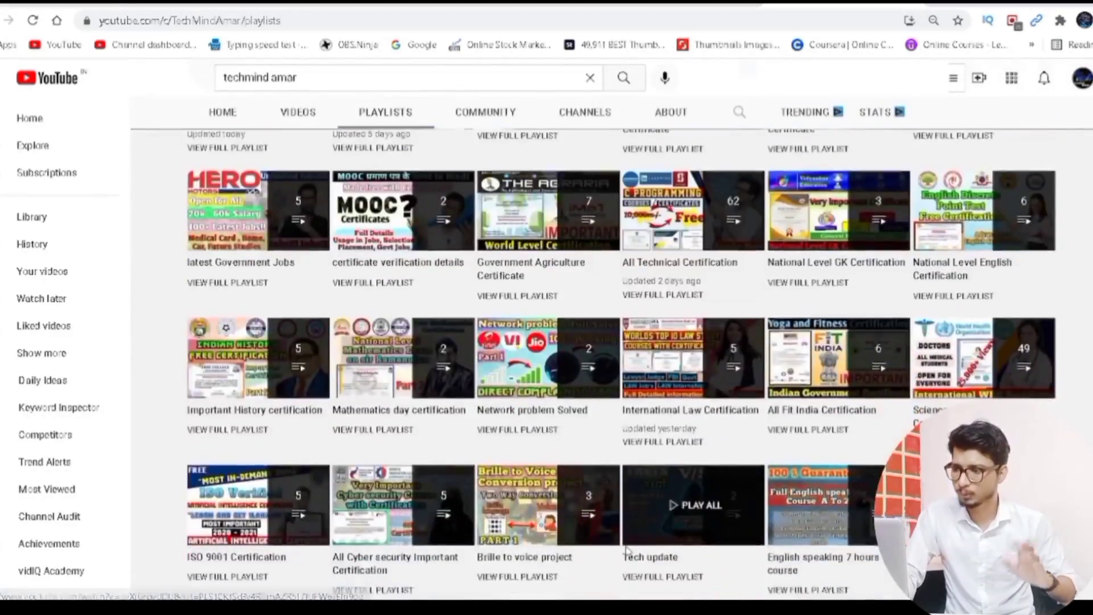
pyautogui.scroll(18, 627, 552)
pyautogui.scroll(2, 627, 553)
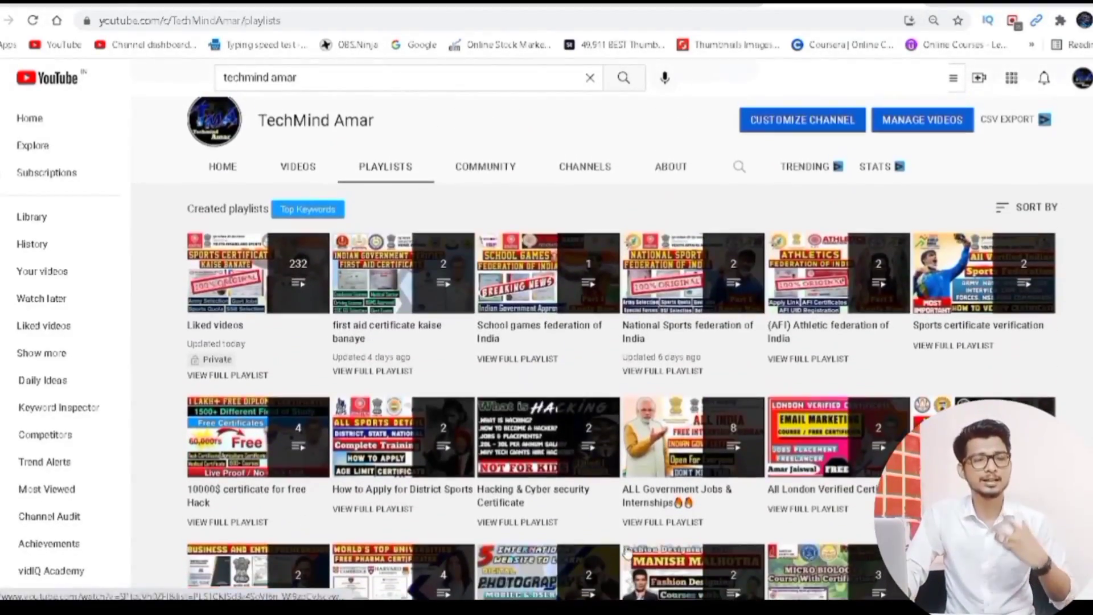